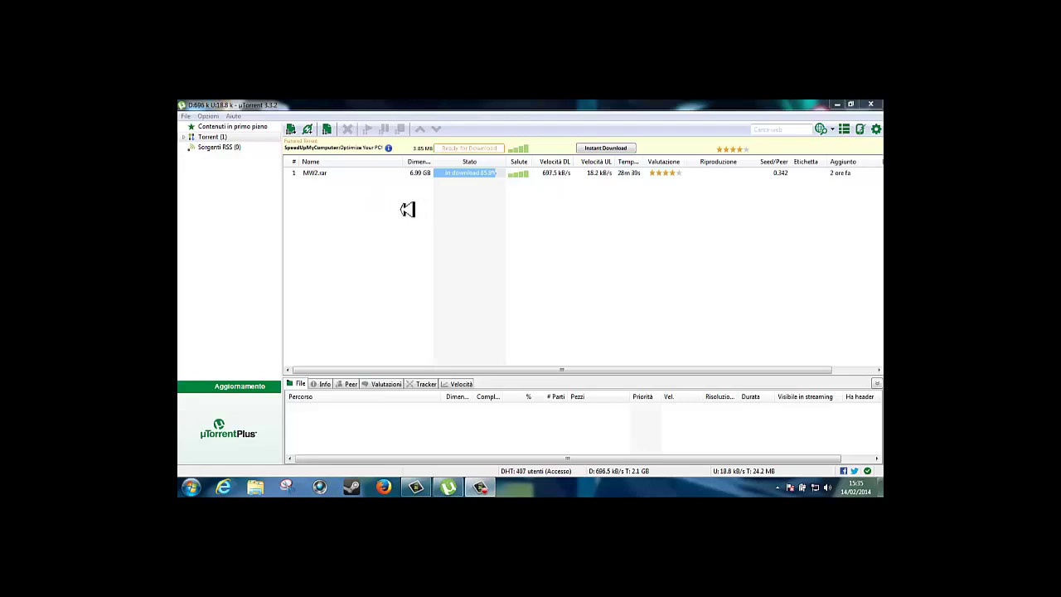
Open the Impostazioni dialog and review the Generale, Interfaccia and Cartelle pages
left_click(207, 117)
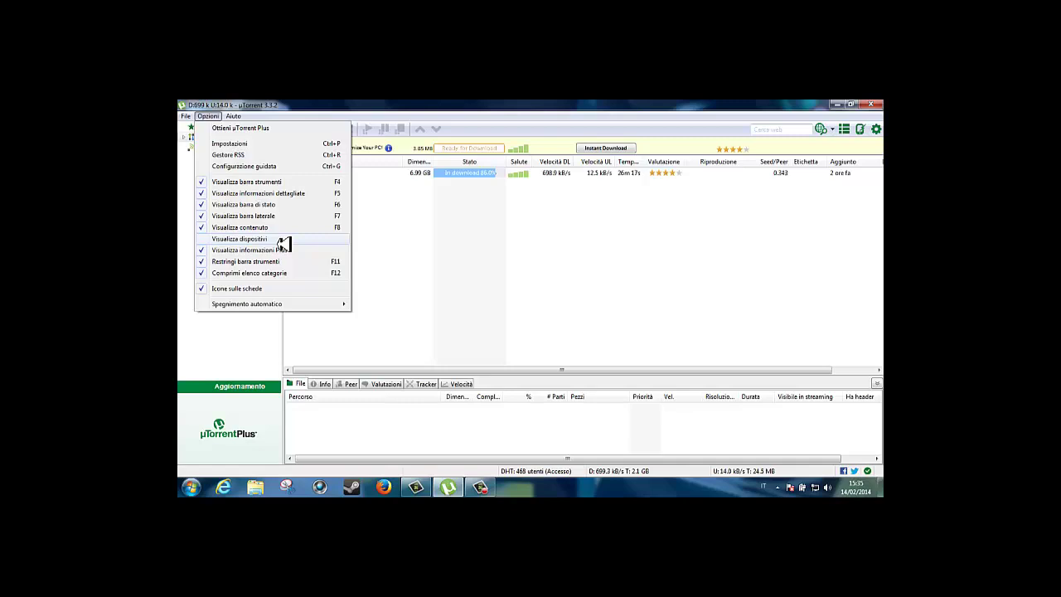
left_click(245, 146)
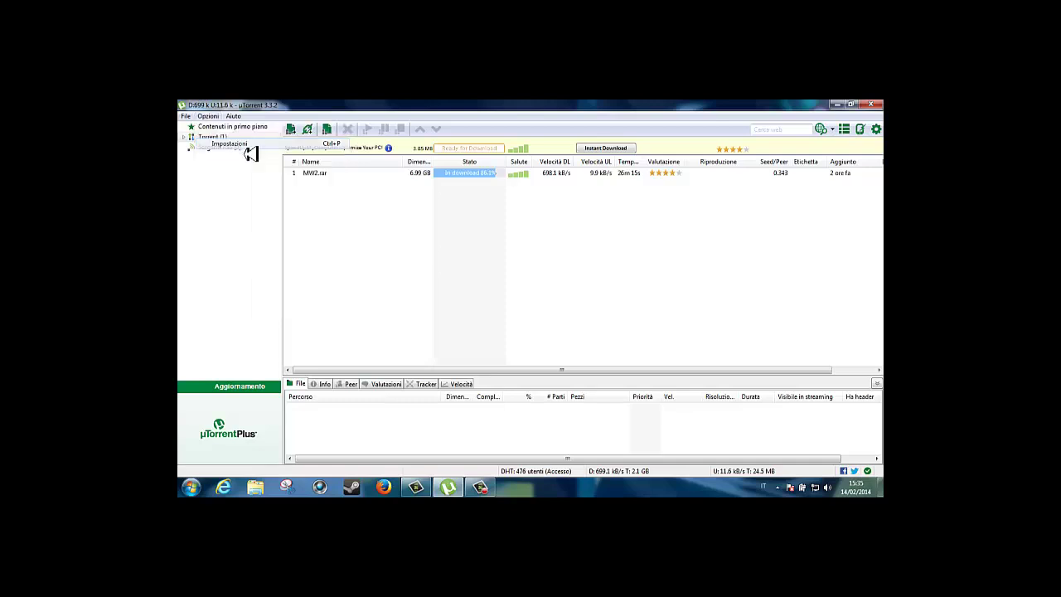
key("Up")
key("Up")
key("Up")
key("Up")
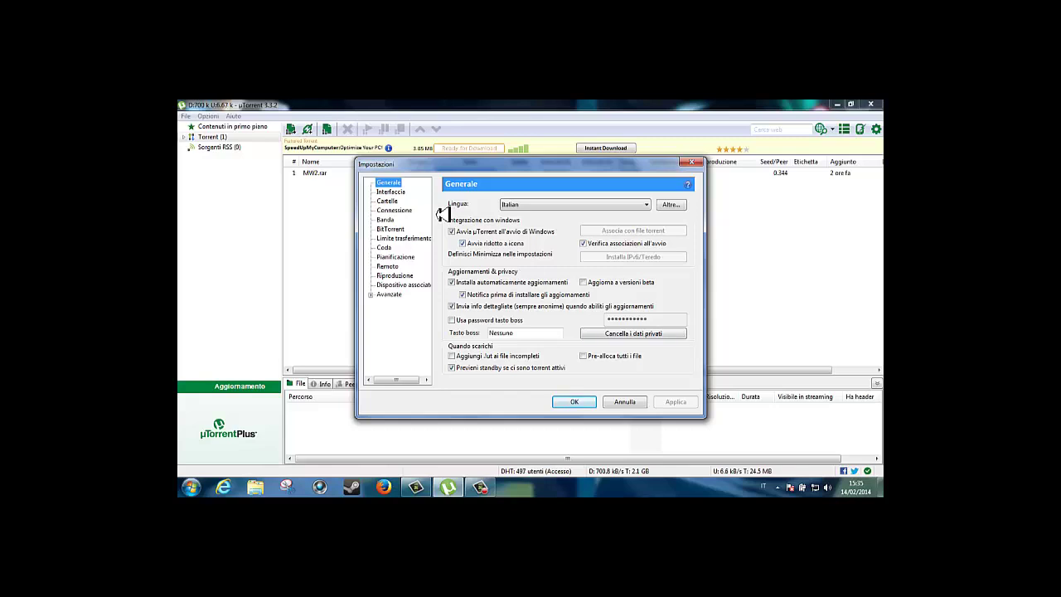
left_click(391, 194)
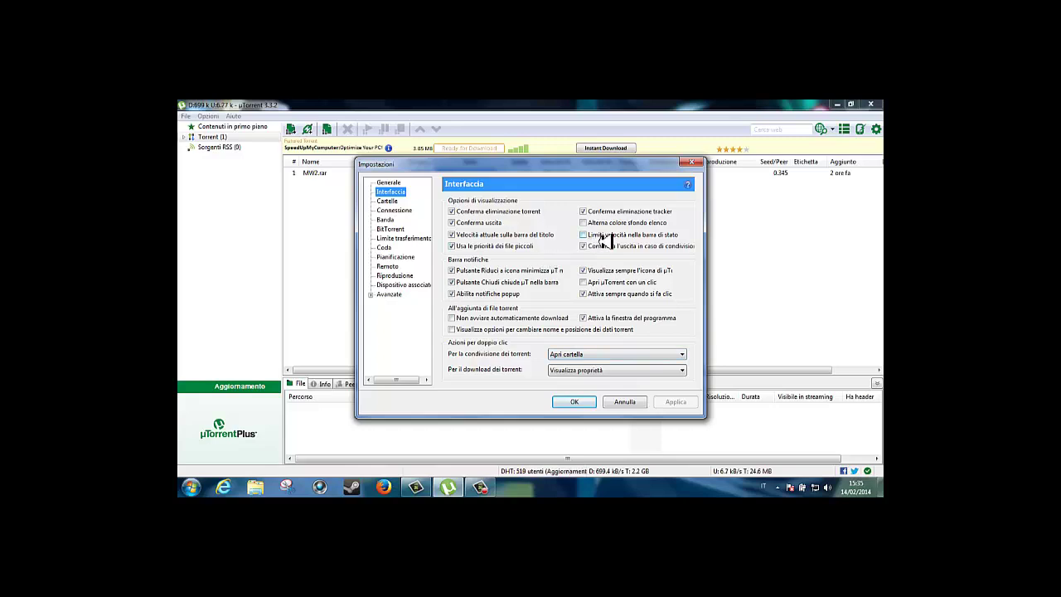
left_click(479, 488)
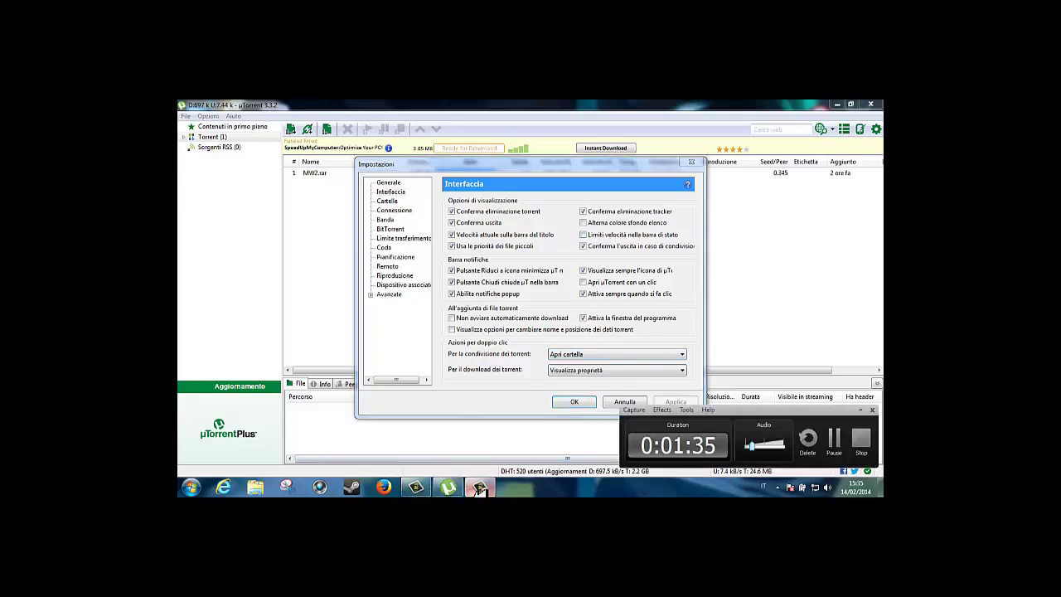
left_click(479, 488)
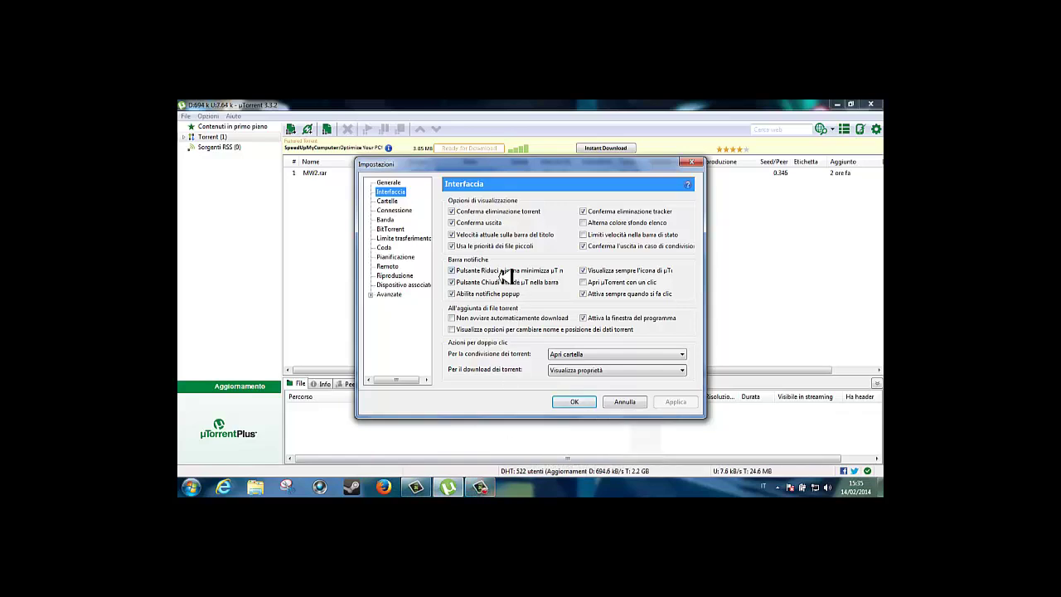
left_click(390, 202)
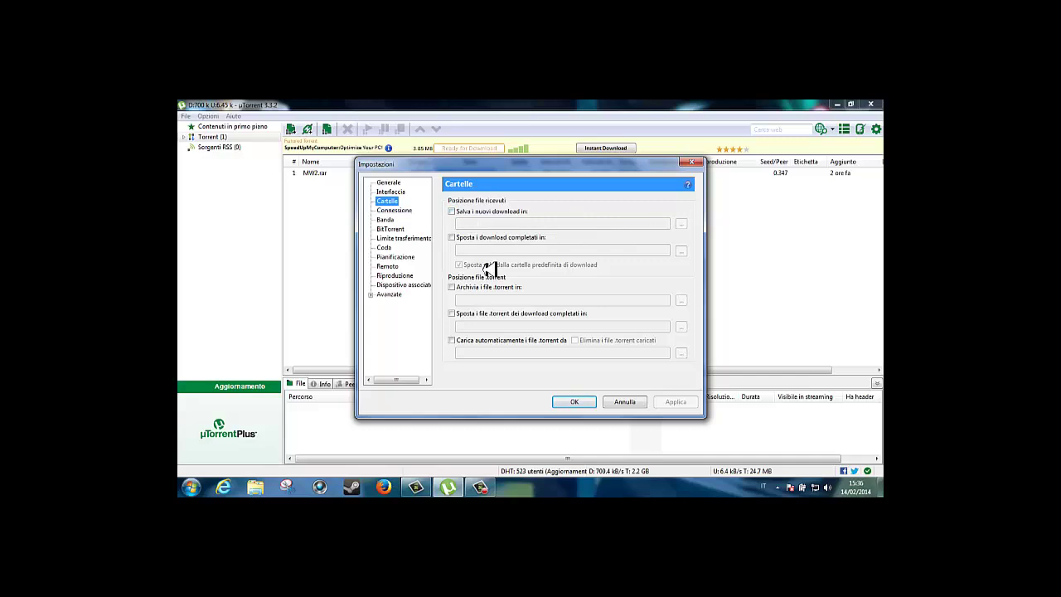
Review the Connessione page, checking the incoming port, the port mapping options and the proxy type choices
left_click(394, 210)
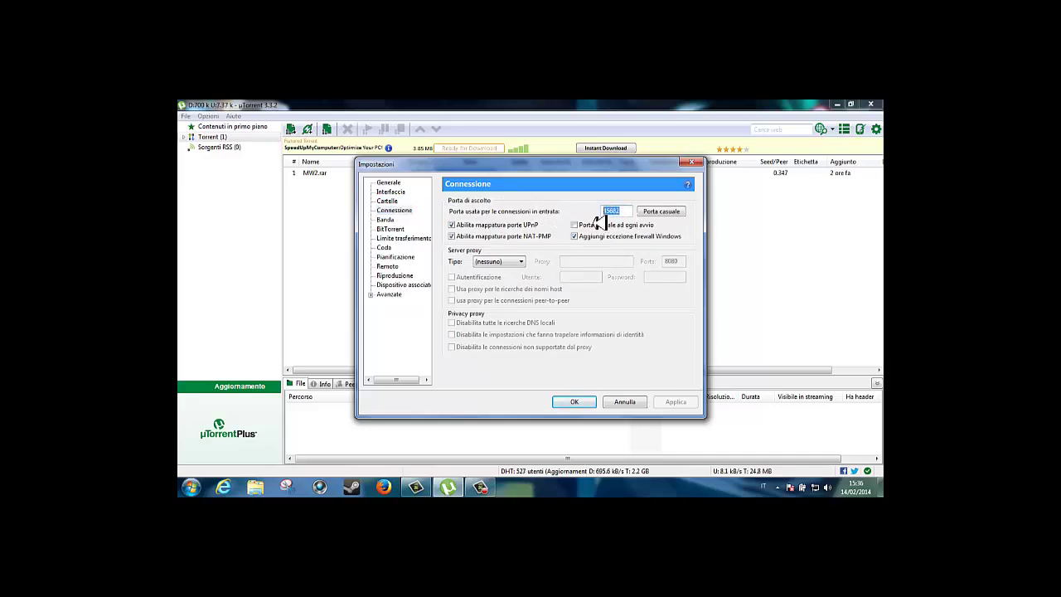
double_click(613, 212)
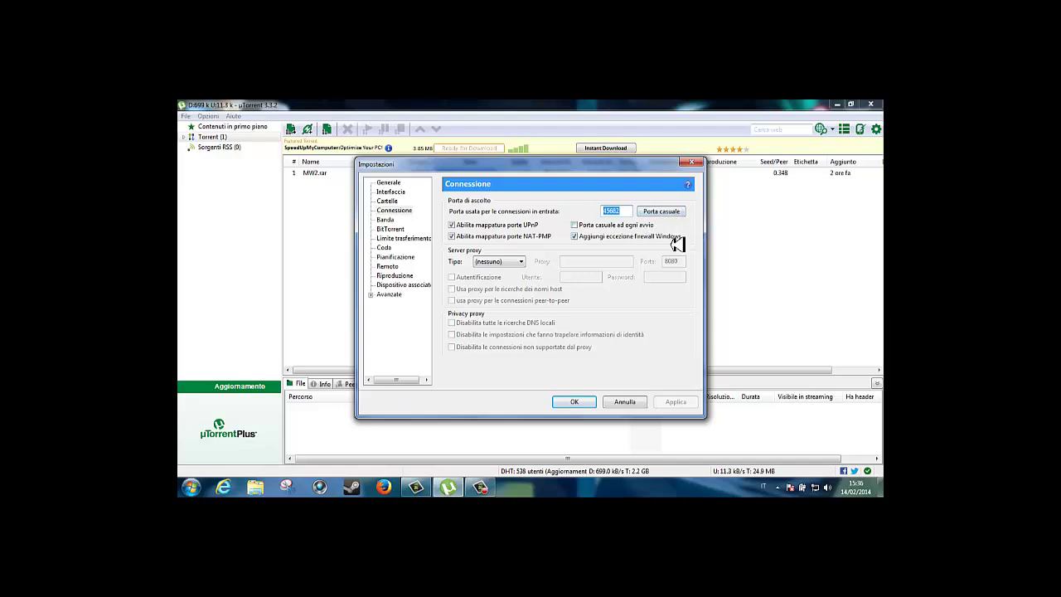
left_click(549, 227)
left_click(556, 227)
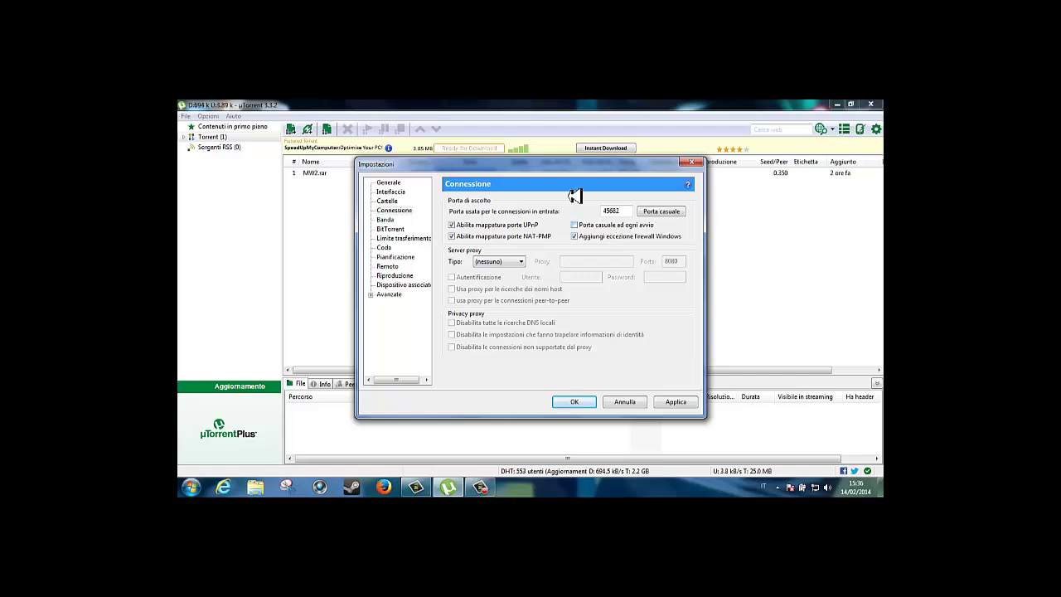
left_click_drag(570, 173, 574, 218)
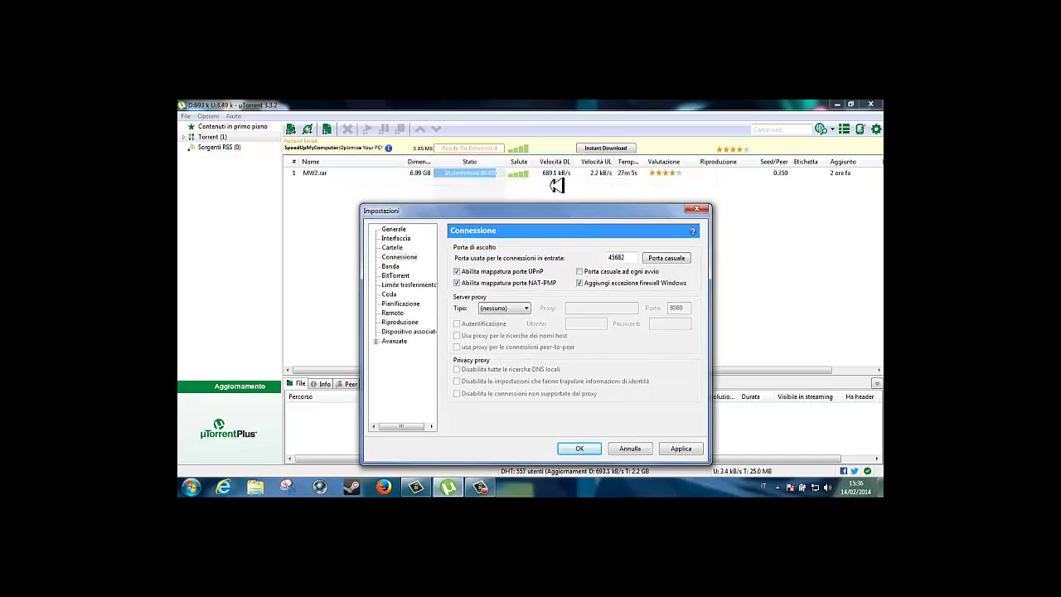
left_click_drag(569, 215, 574, 181)
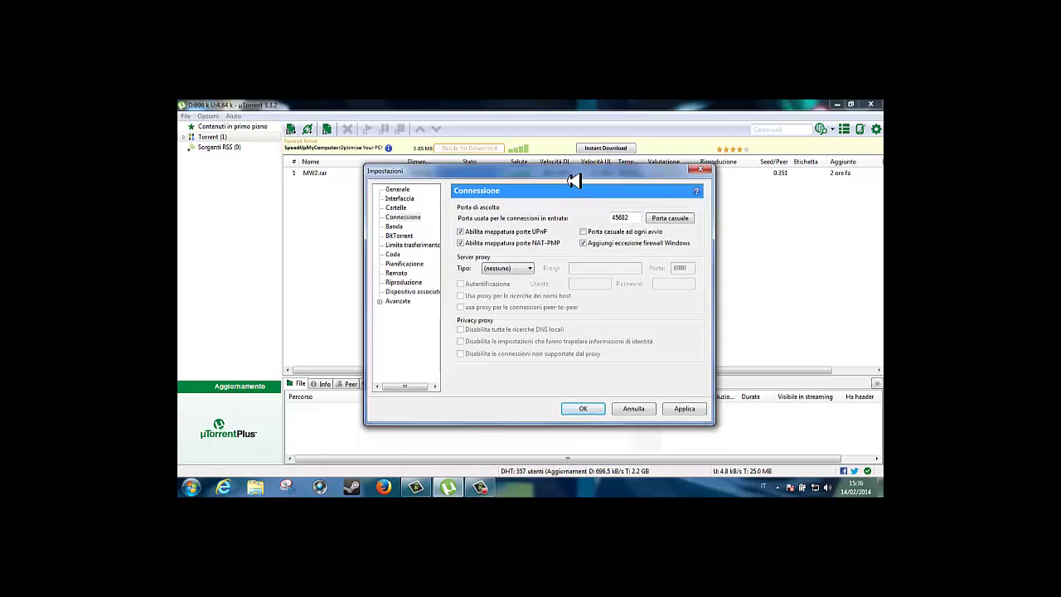
left_click(525, 270)
left_click(502, 278)
Review the Banda page's speed and connection limits, switching the alternative upload speed option on and off again
left_click(397, 227)
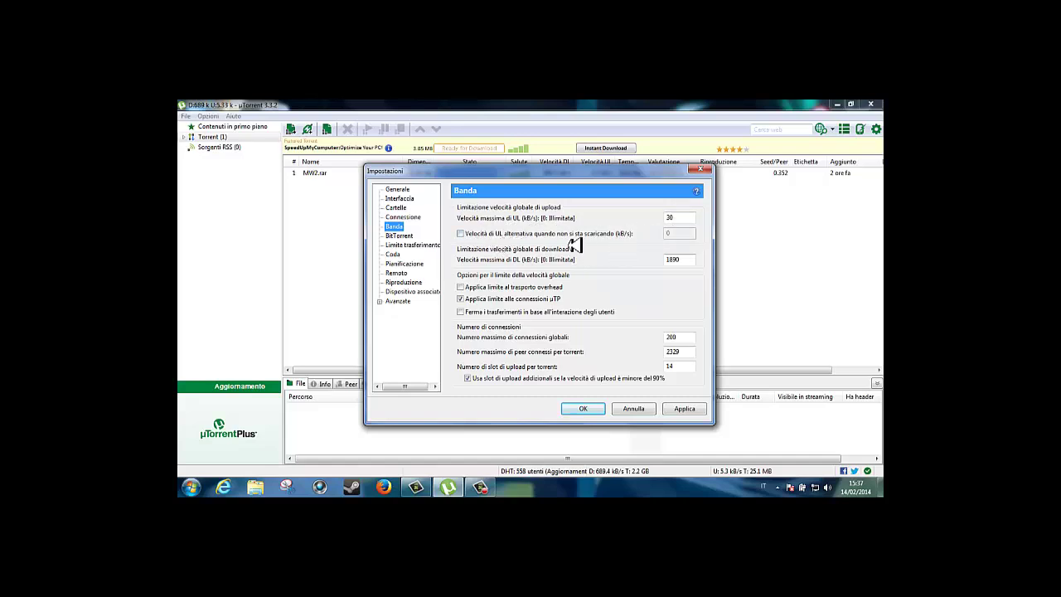
left_click(461, 234)
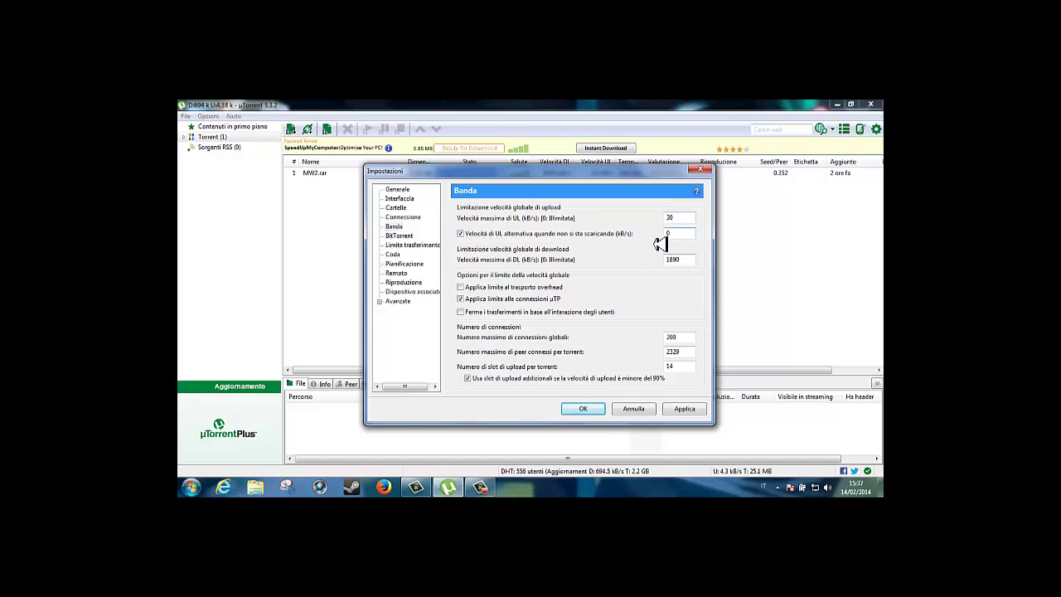
left_click(461, 234)
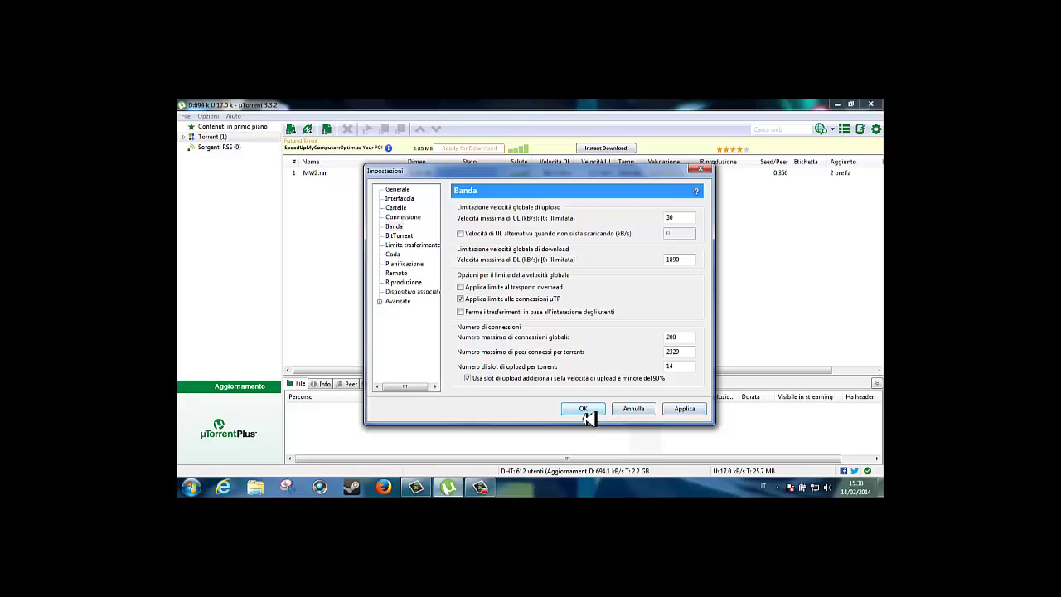
Set the outgoing protocol encryption to forzata on the BitTorrent page
left_click(400, 237)
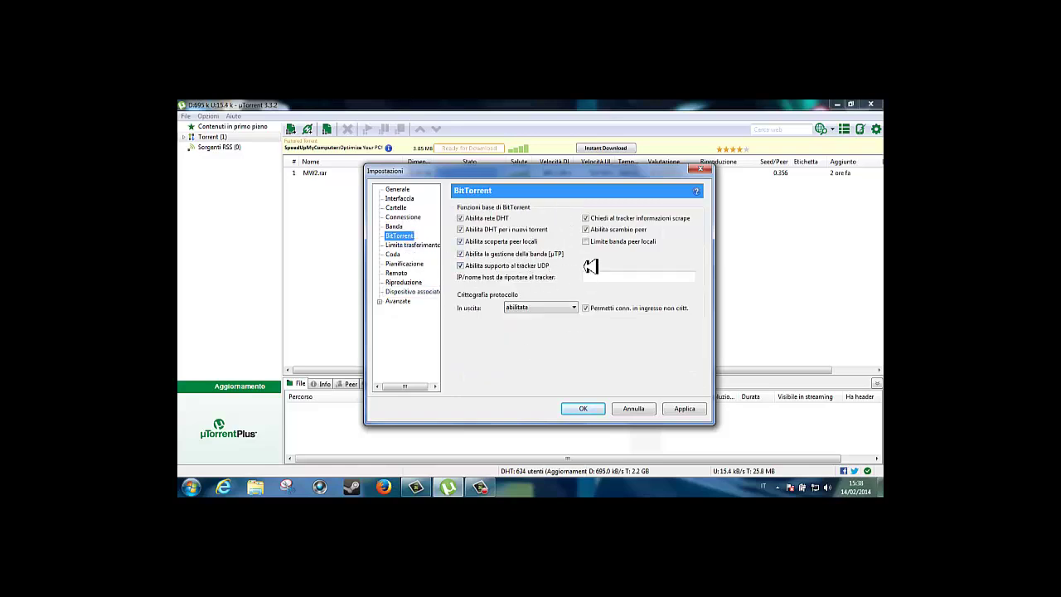
left_click(529, 308)
left_click(526, 309)
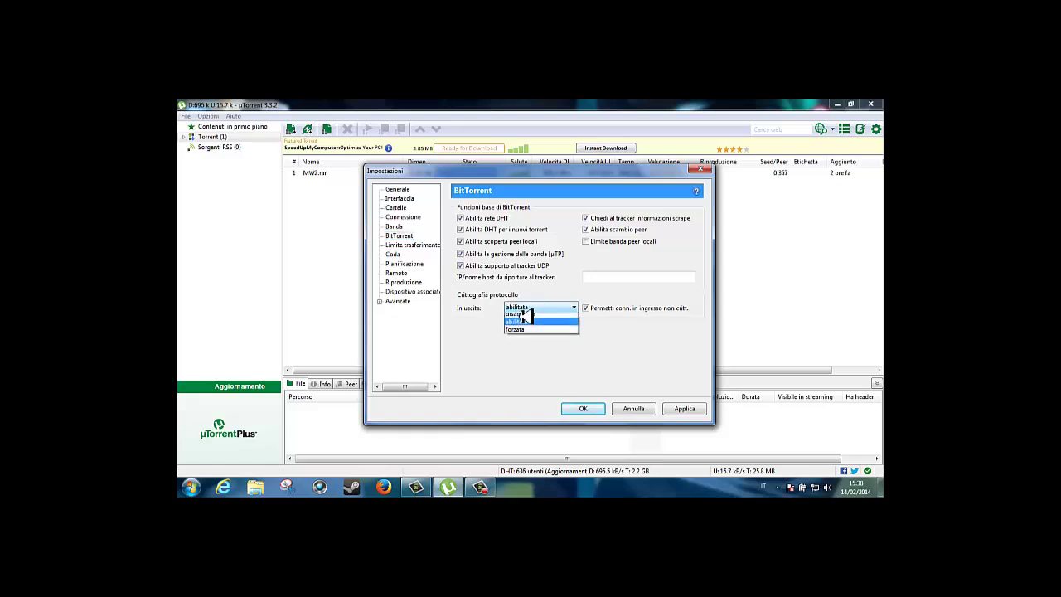
left_click(529, 328)
Review the Limite trasferimento and Coda pages, switching the upload speed limit for reached sharing goals on and off again
left_click(413, 246)
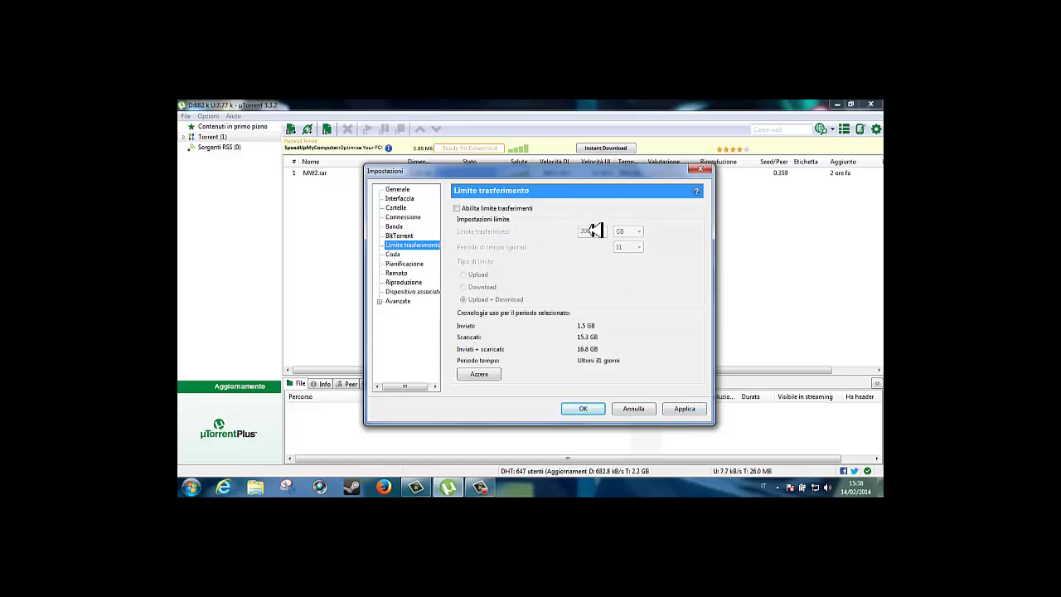
left_click(393, 255)
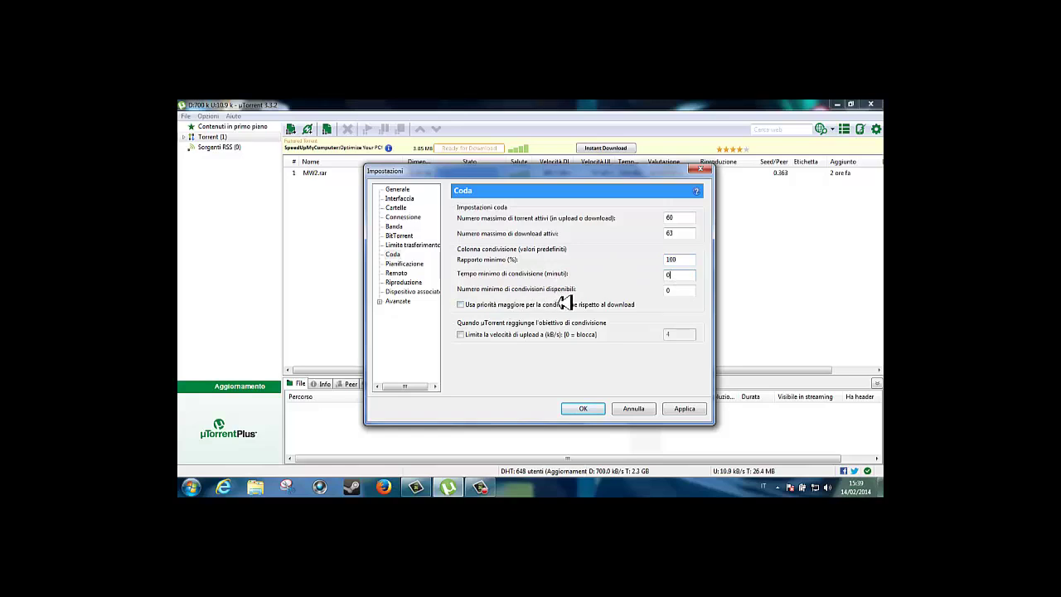
left_click(670, 291)
left_click(464, 336)
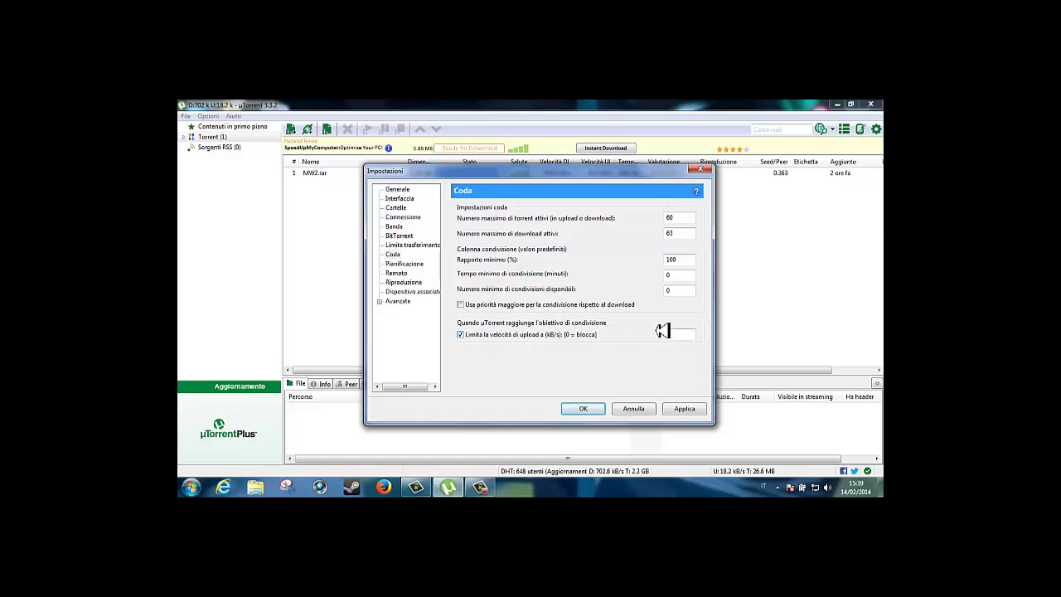
left_click(461, 335)
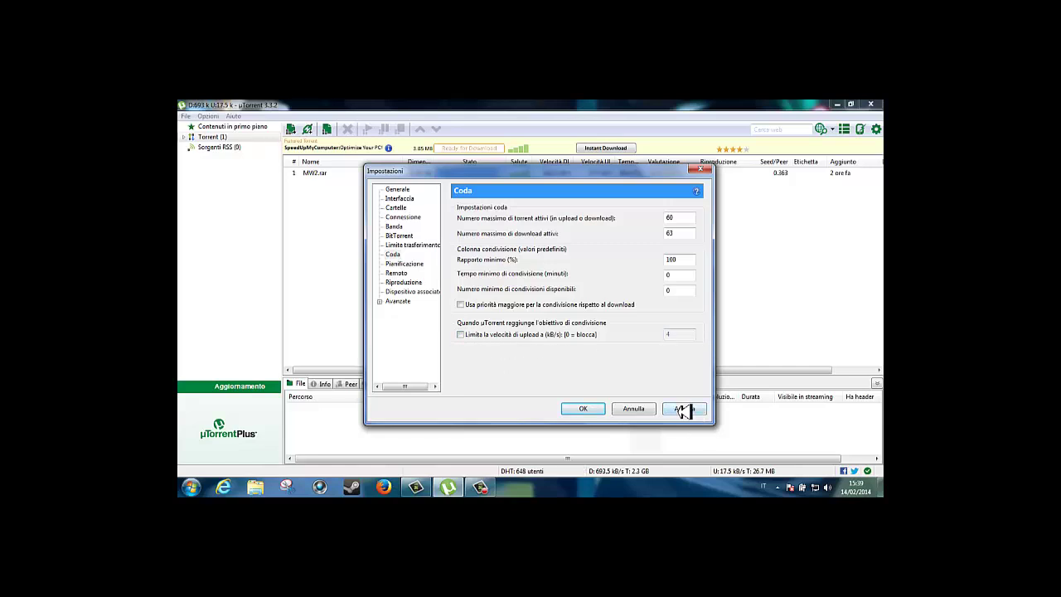
Review the Pianificazione, Remoto, Riproduzione and Dispositivo associato pages
left_click(401, 264)
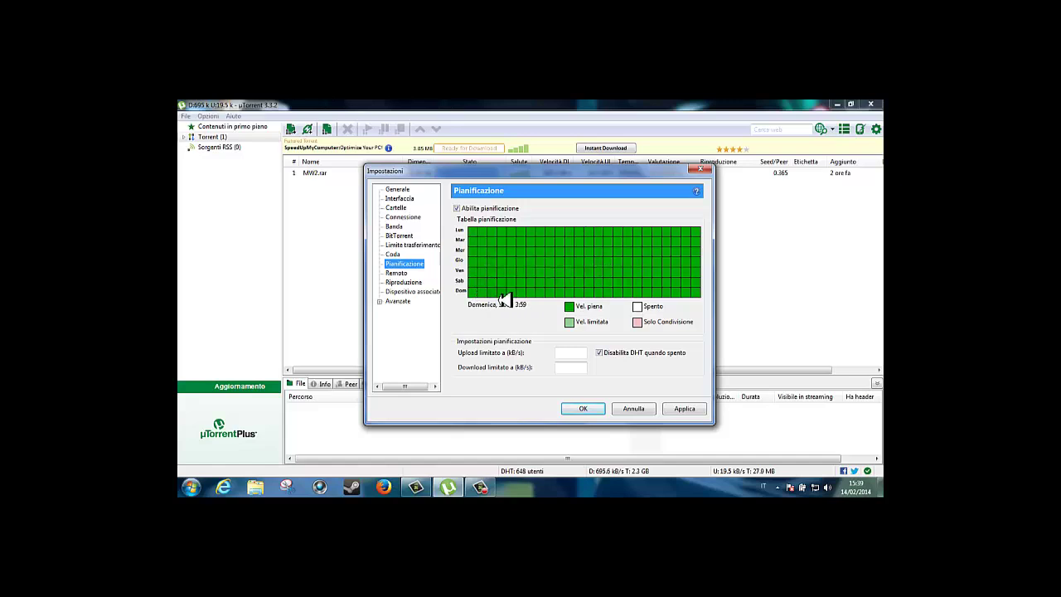
left_click(398, 275)
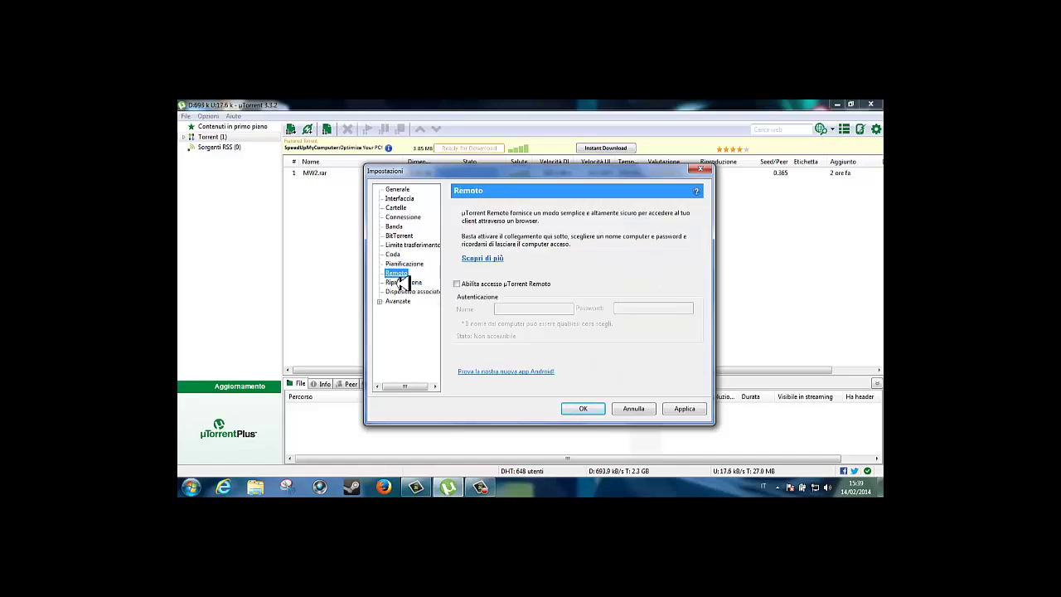
left_click(405, 283)
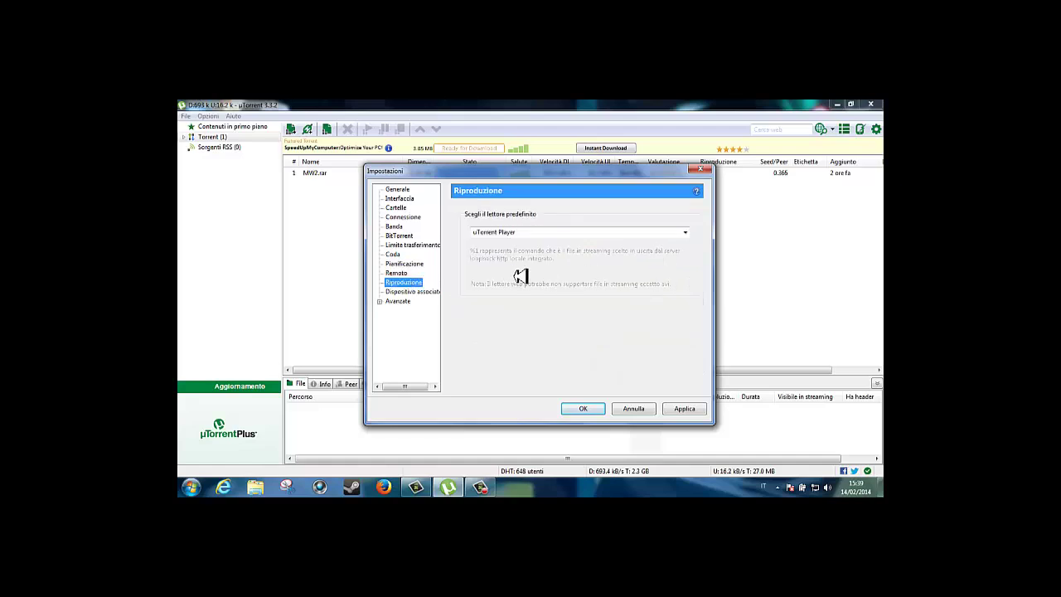
left_click(427, 292)
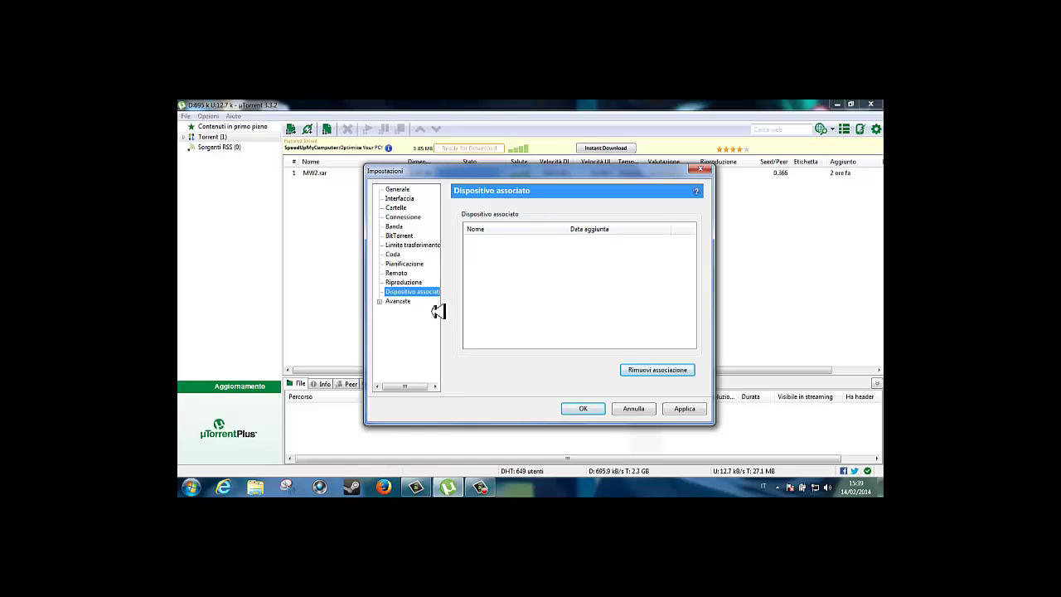
Set the advanced option bt.allow_same_ip to Vero and save the settings
left_click(401, 303)
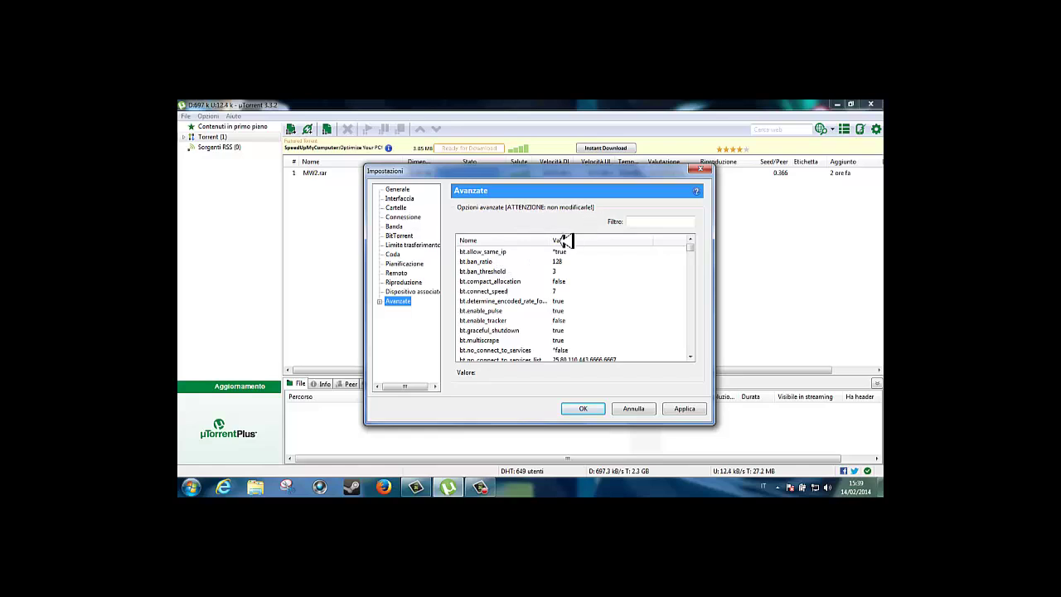
left_click(506, 253)
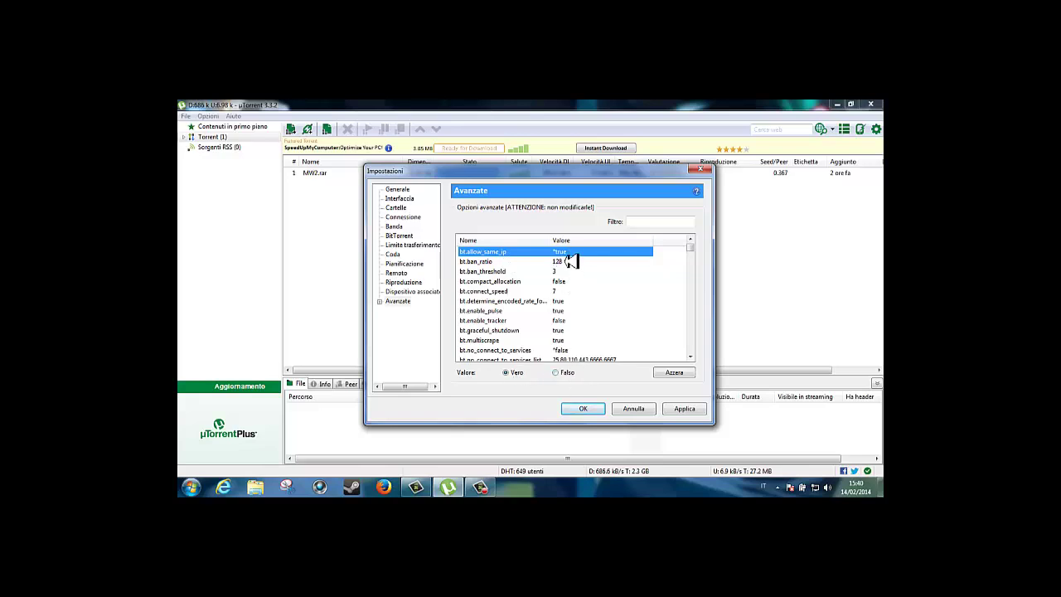
left_click(556, 374)
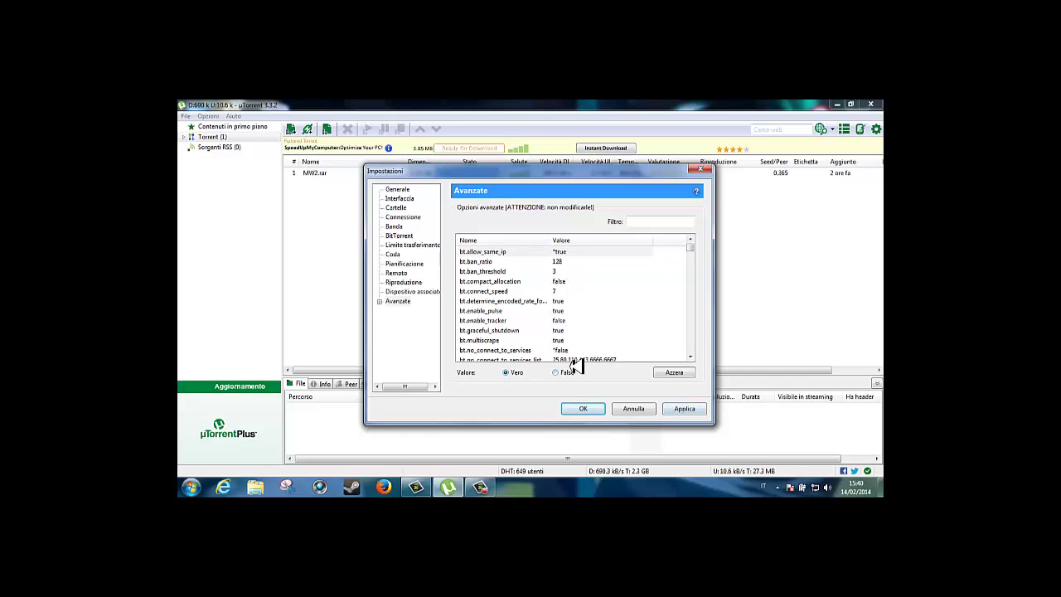
left_click(582, 410)
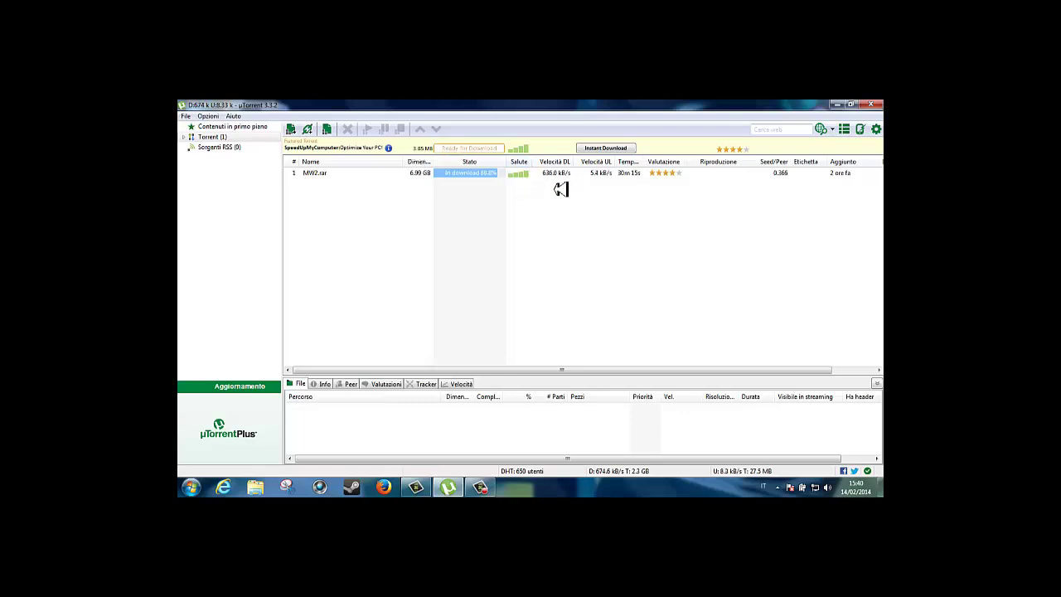
Exit µTorrent completely, confirming the exit, and relaunch it from the desktop
left_click(187, 116)
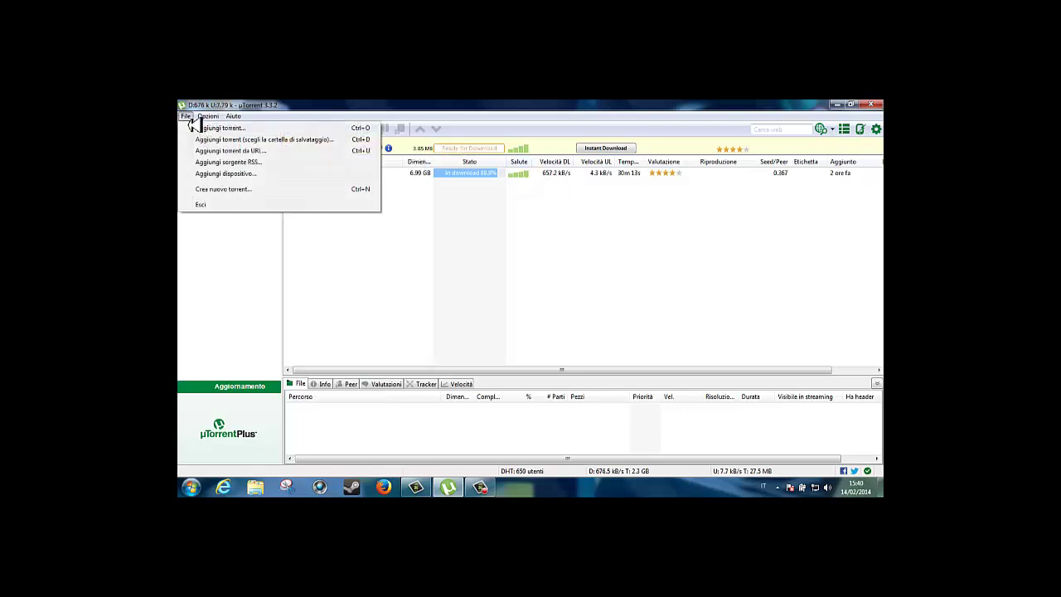
left_click(202, 204)
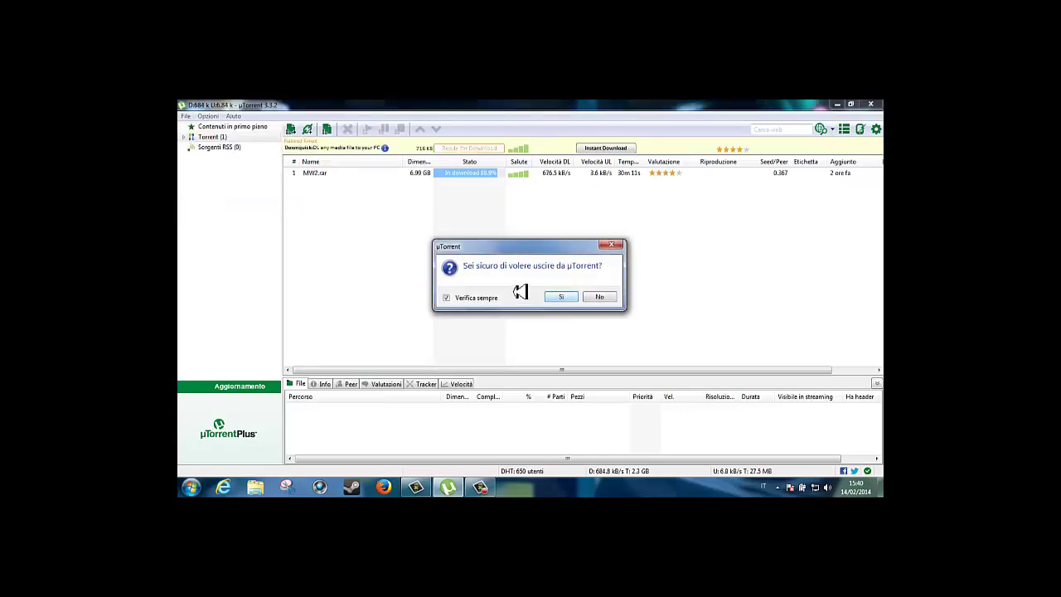
left_click(572, 298)
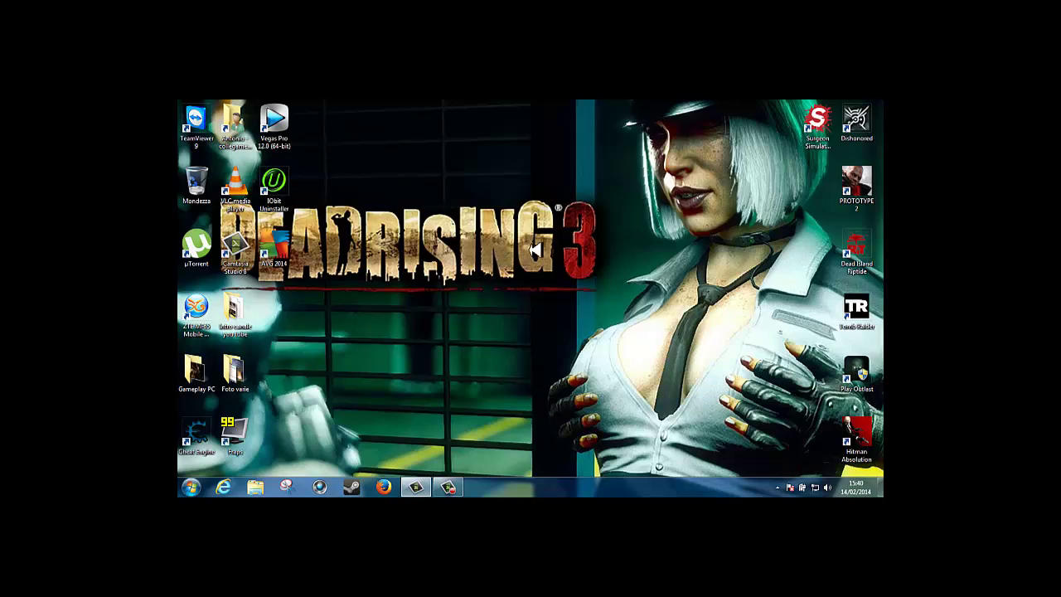
double_click(213, 252)
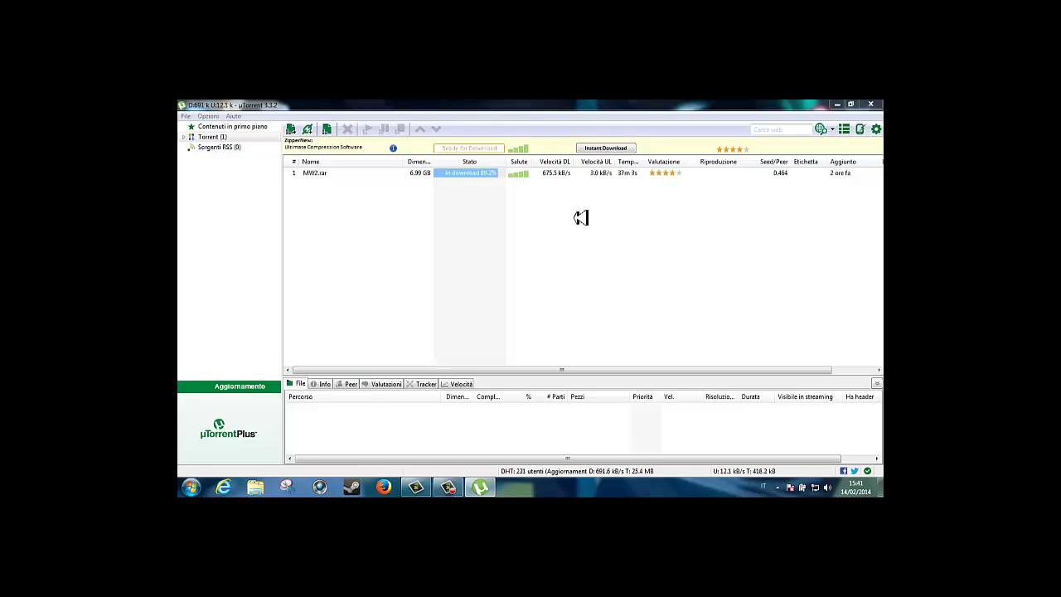
left_click(448, 488)
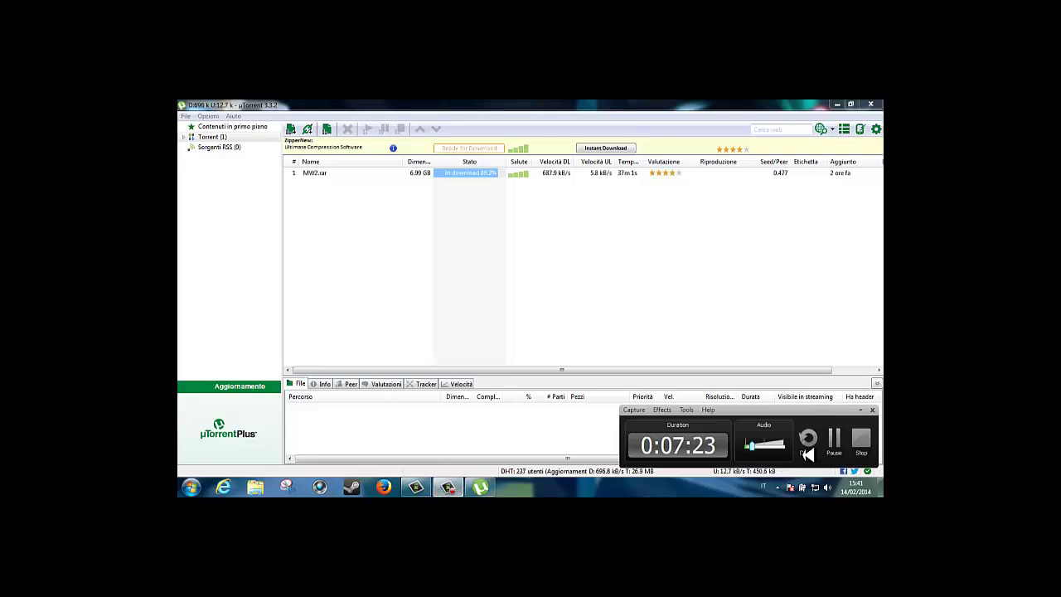